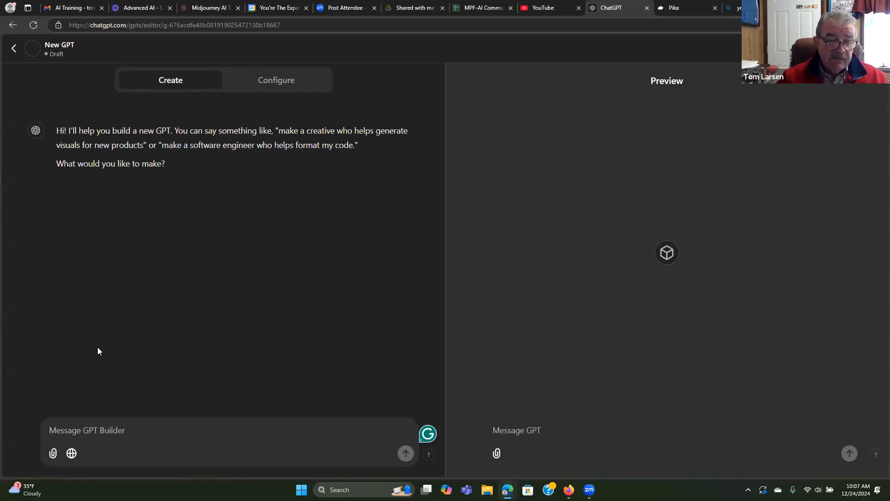
Step: Ask the GPT Builder for "Insurance answers to the most pressing questions", and accept the suggested name while excluding any health insurance topics
text(Insurance answers to the most pressing questions)
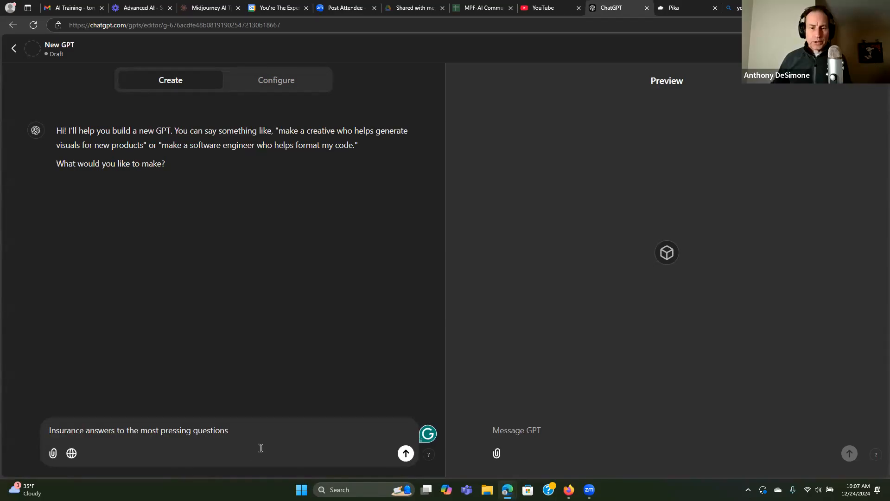
click(405, 453)
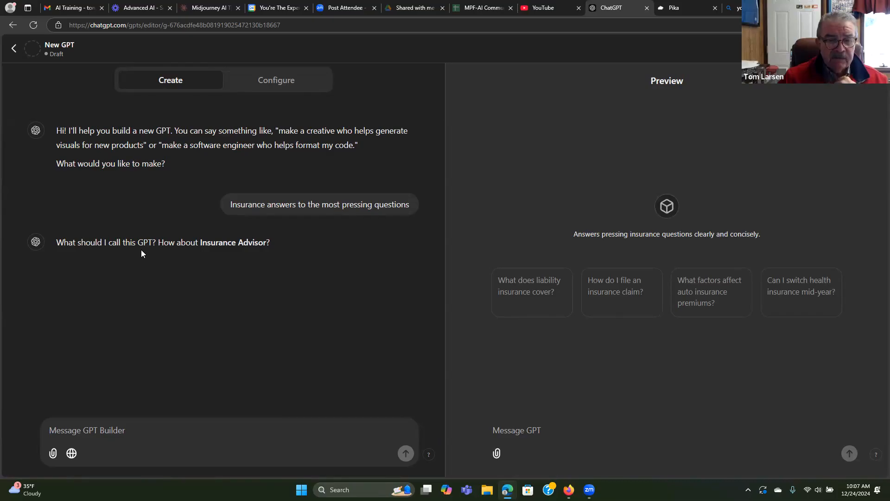
click(196, 428)
text(that sounds good but be sure to not include any topics on health insurance)
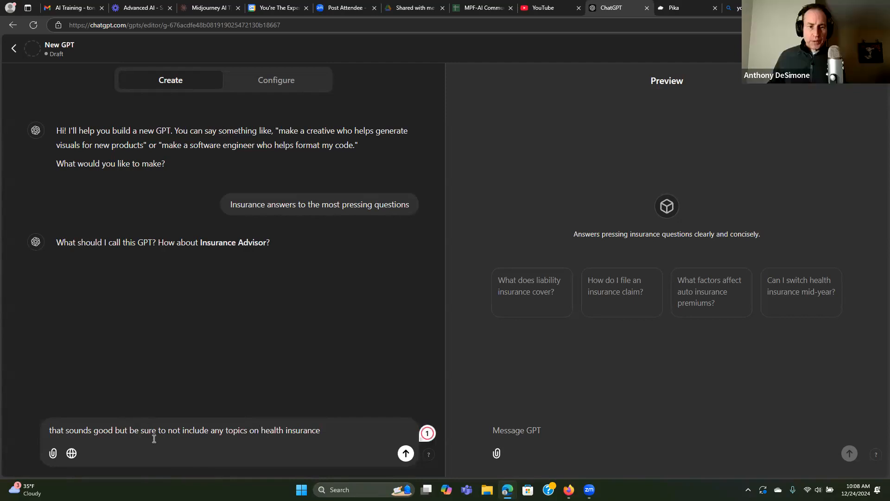
click(406, 453)
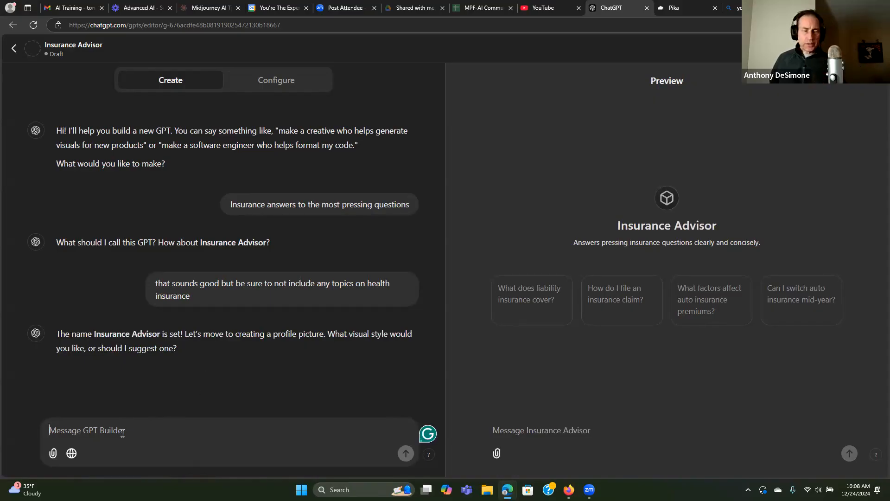
Step: Have the GPT Builder create a profile picture with "create one for me" and approve it with "I like it"
text(create one for me)
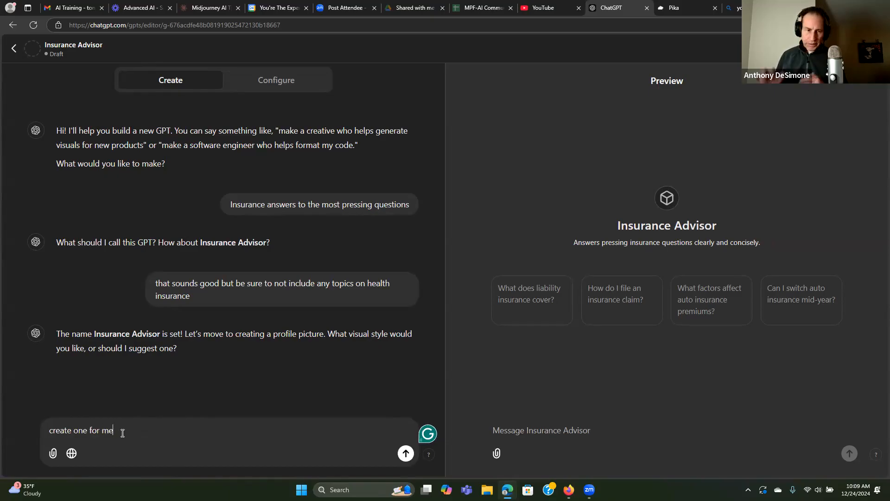
key(Return)
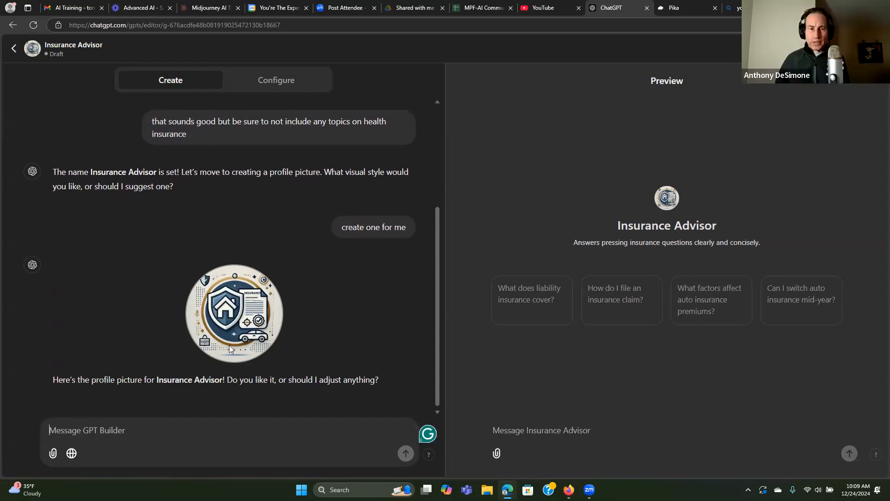
click(95, 428)
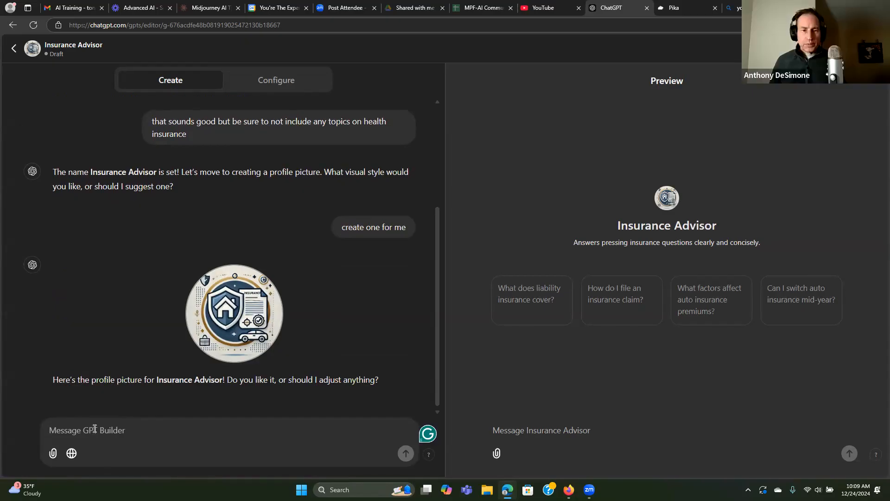
text(I like it)
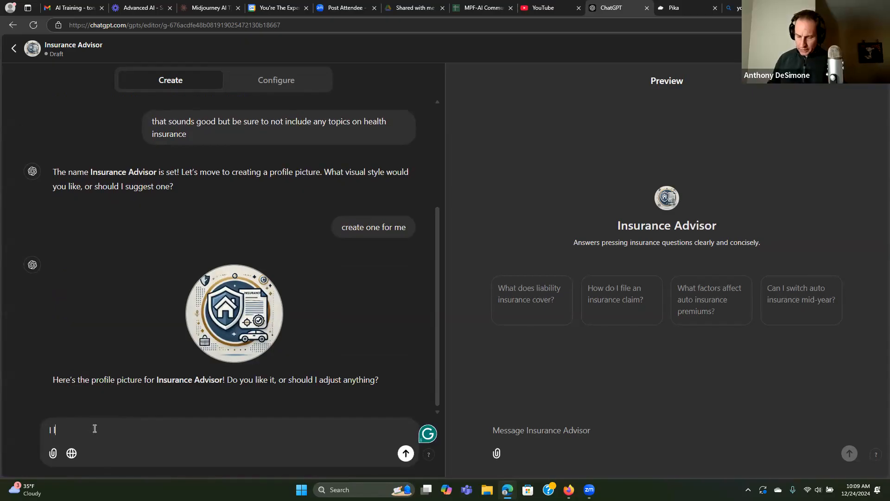
key(Return)
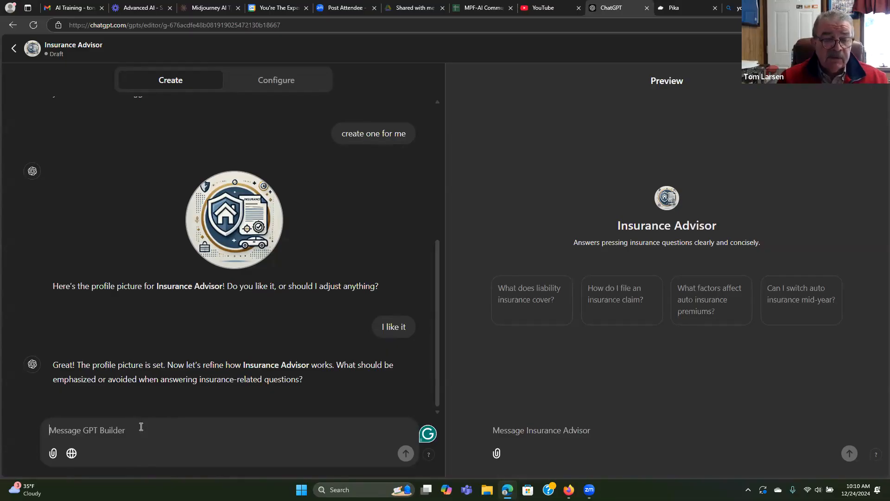
text(Pe)
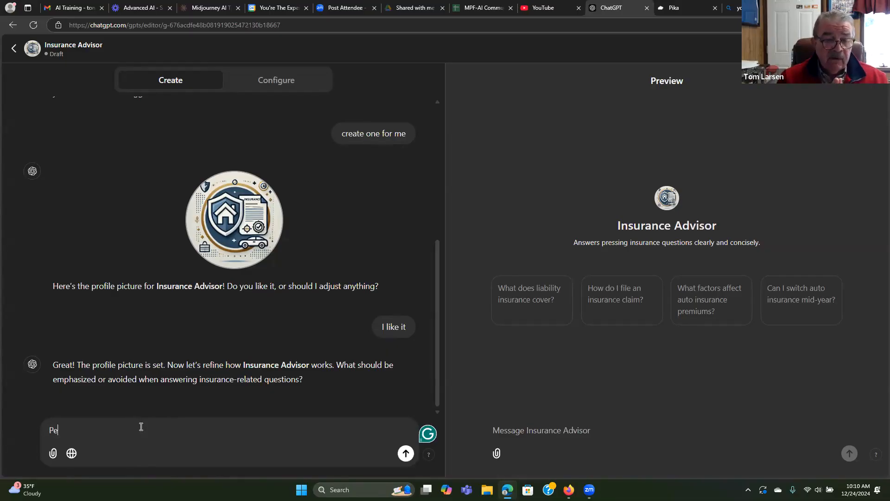
text(rsonal)
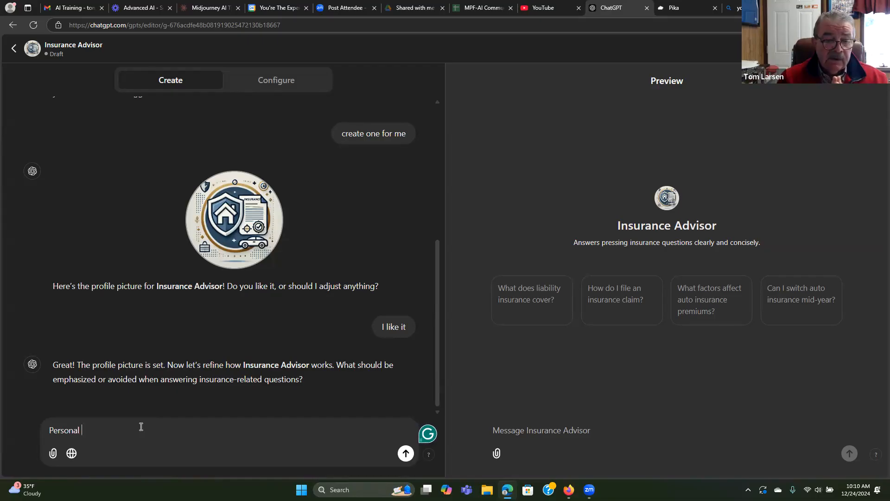
key(BackSpace)
key(BackSpace)
key(BackSpace)
key(BackSpace)
key(BackSpace)
key(BackSpace)
key(BackSpace)
key(BackSpace)
key(BackSpace)
Step: Instruct the GPT Builder to "Focus specifically on Home, Auto, Umbrella Insurances. Avoid Health Insurance" and confirm the refined focus with "Yes"
text(Focus specific)
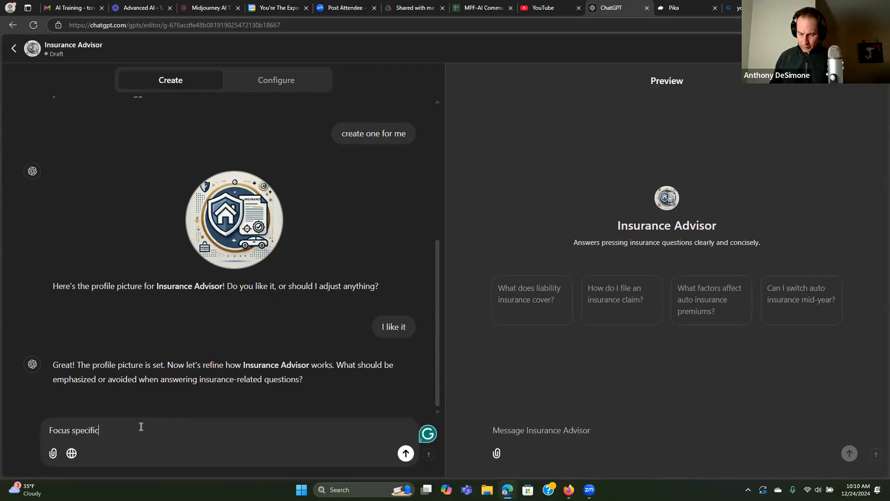
text(ally on)
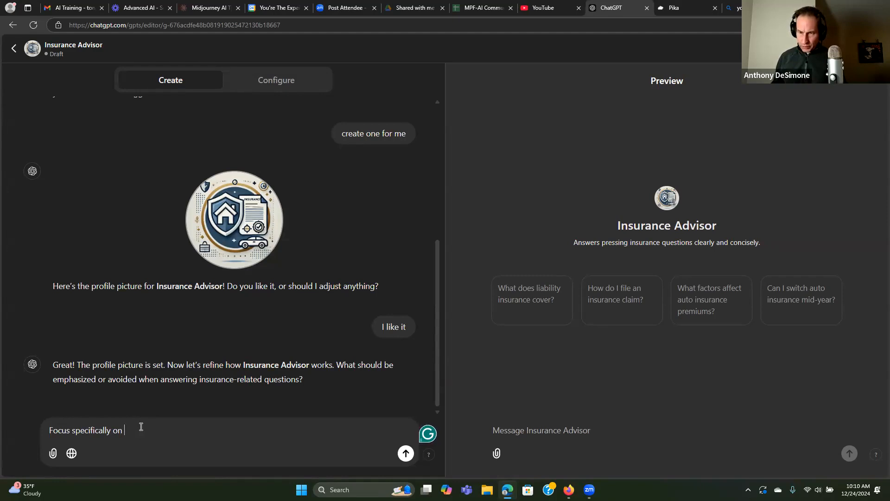
text( Hom)
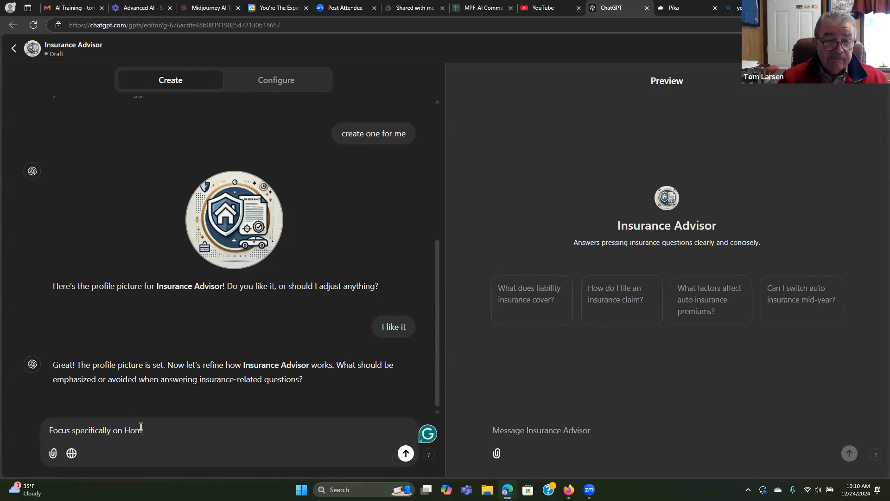
text(e, A)
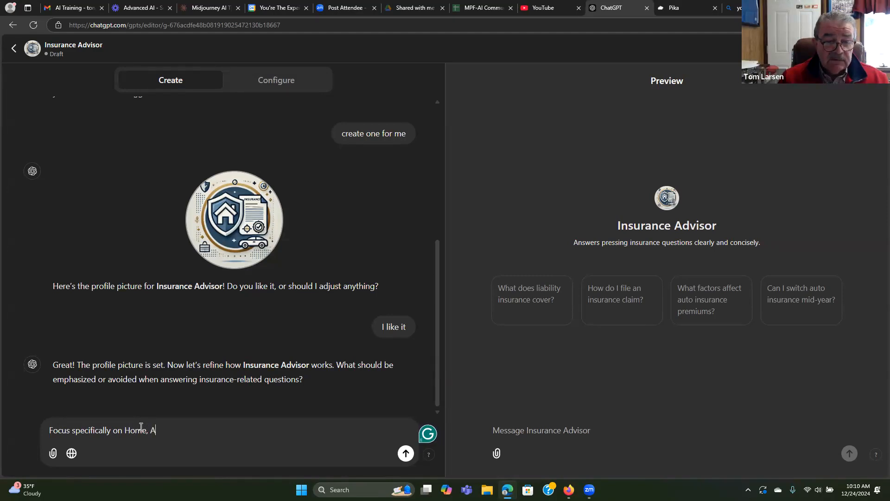
text(uto, Umbrella)
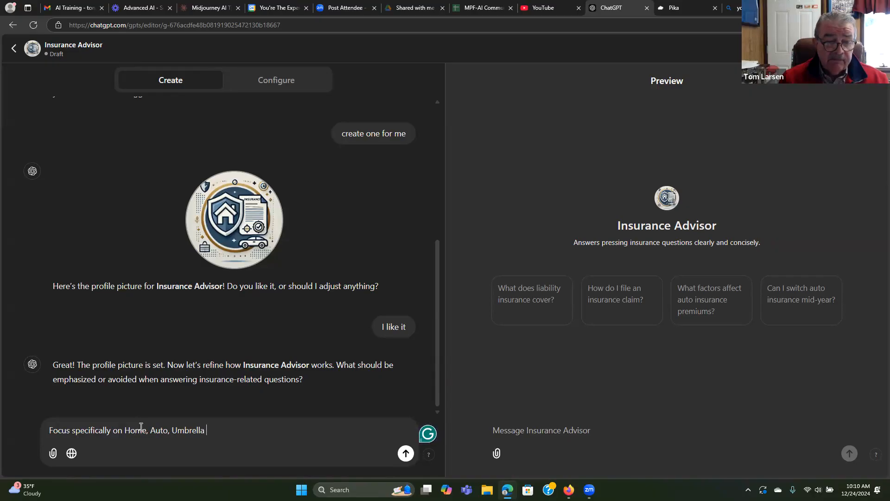
text( Insurances. A)
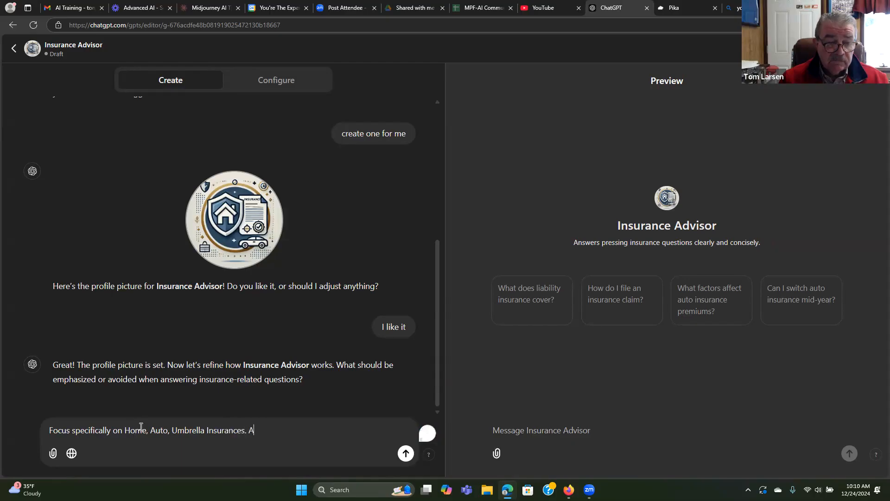
text(void Health )
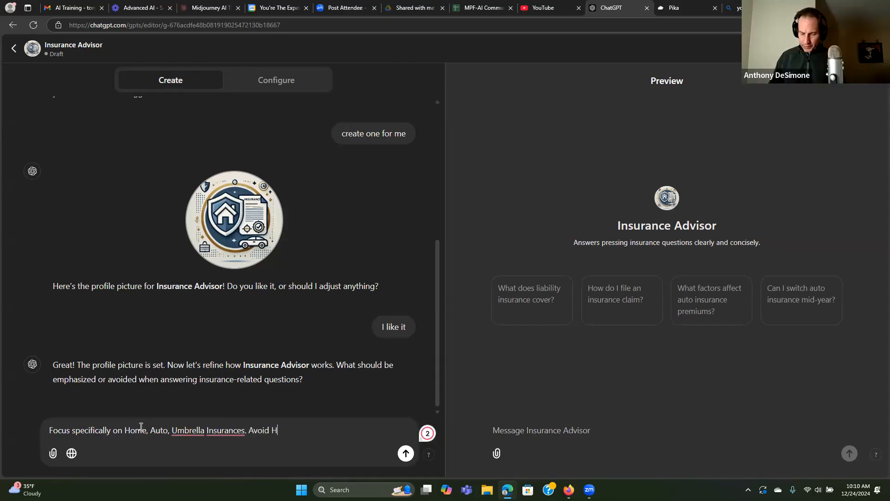
text(In)
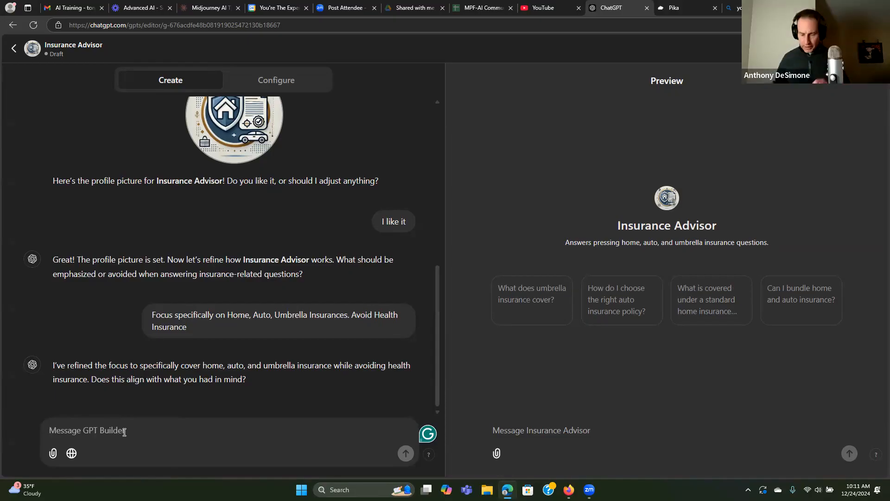
text(Yes)
key(Return)
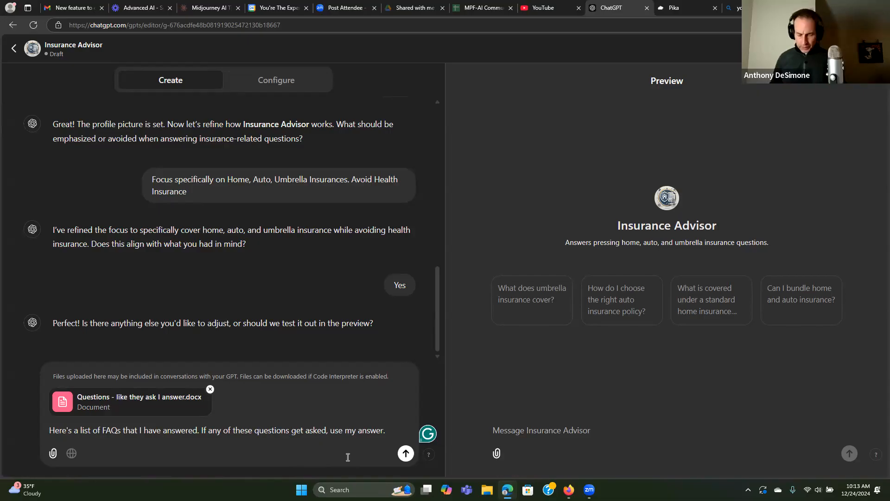
Step: Add "always" before "use my answer" in the FAQ instruction and send it with Questions - like they ask I answer.docx
text(always)
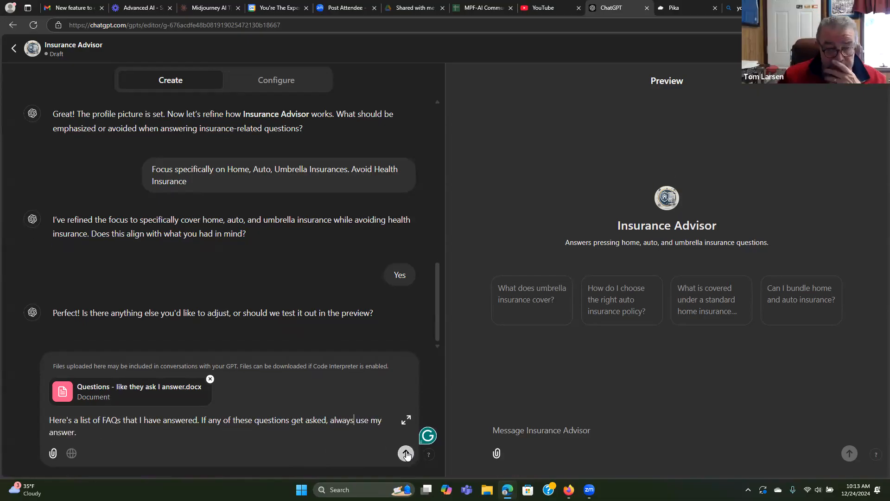
click(406, 454)
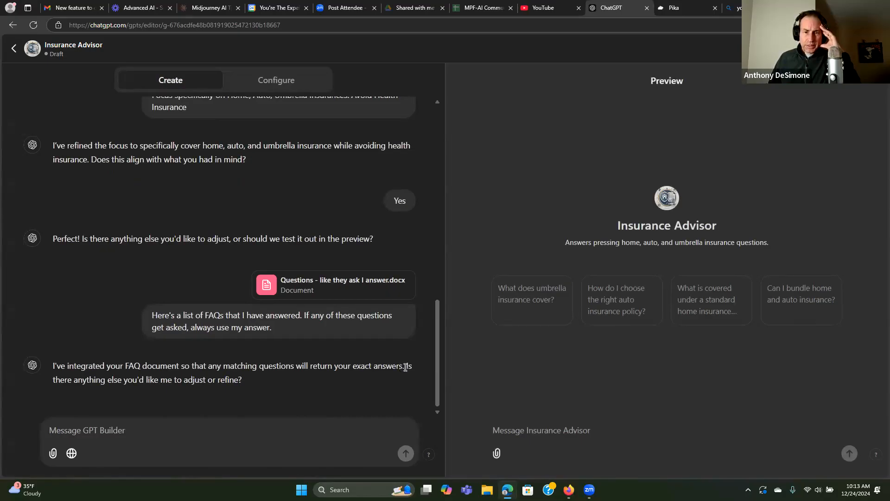
Step: Draft a reply to the GPT Builder starting "Yes after every answer offer the disclaimer -", with the disclaimer wording about this app
click(126, 431)
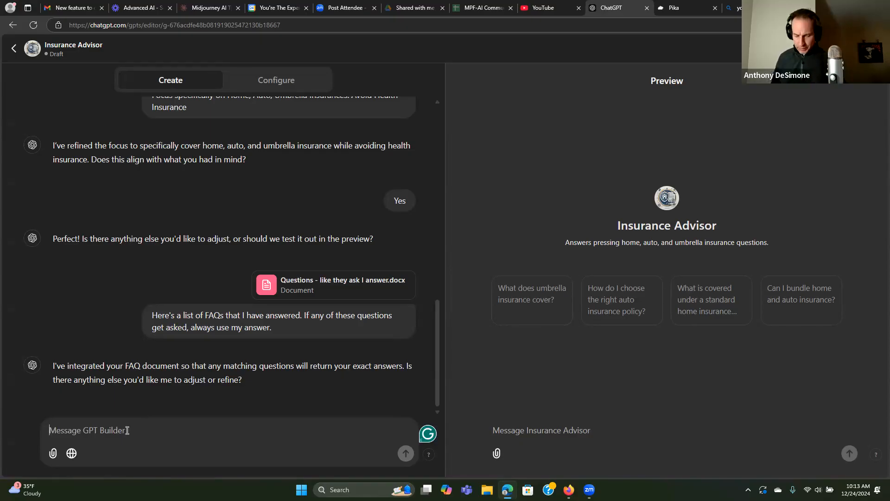
text(Yes after every answer offer the disclaimer)
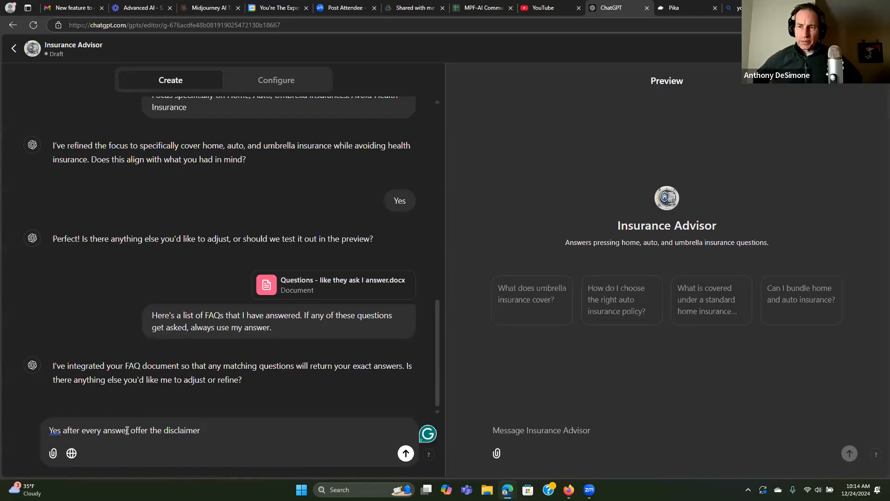
text(-)
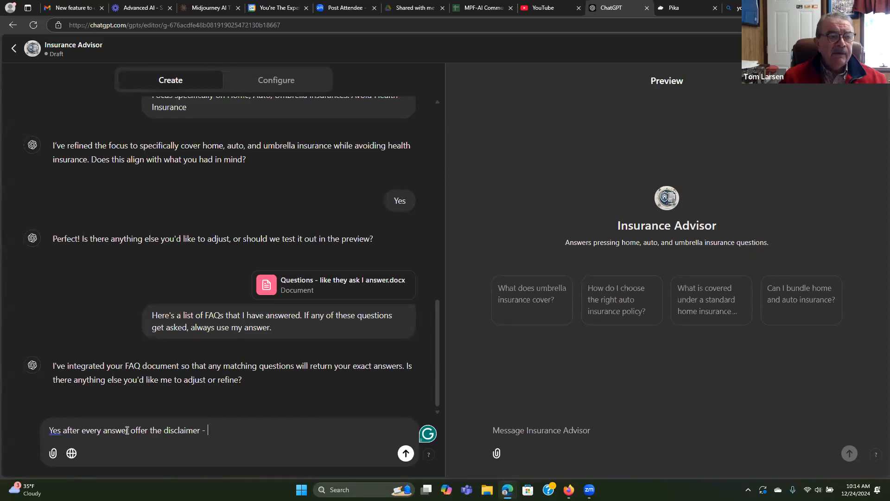
text(this)
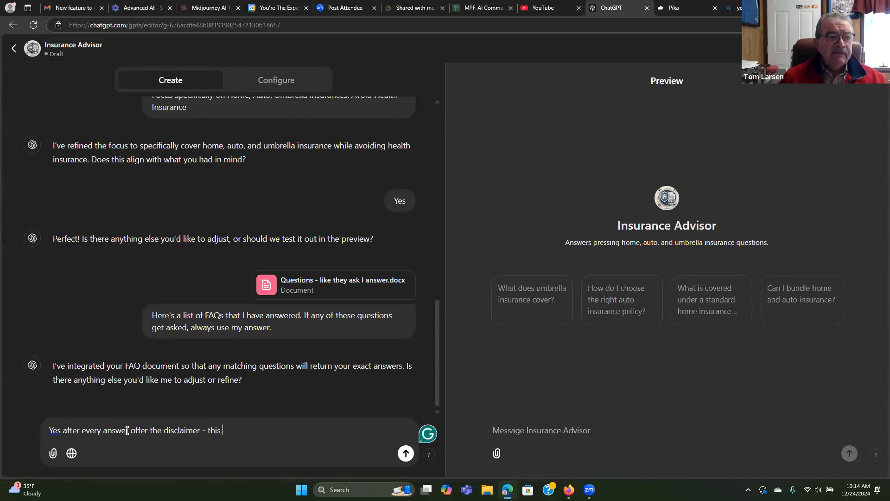
text( app)
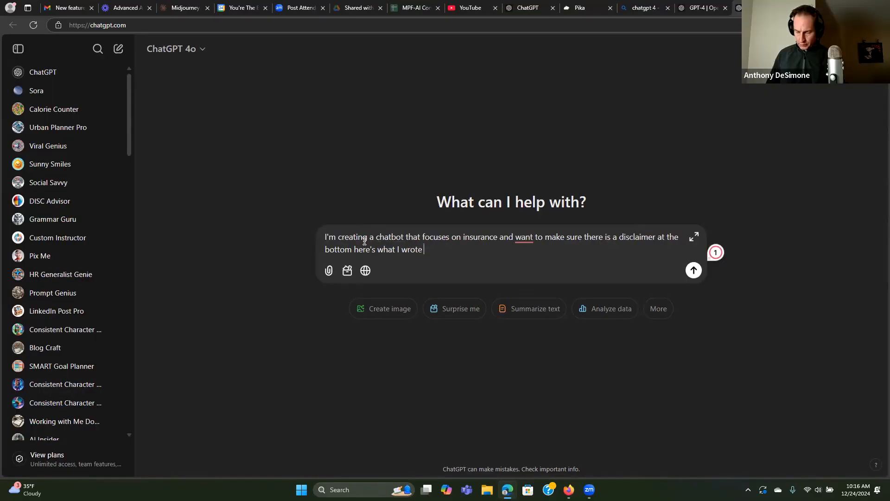
Step: Complete the chatbot disclaimer prompt with "please make it better -" plus the drafted disclaimer text, and send it to ChatGPT 4o
text(, ple)
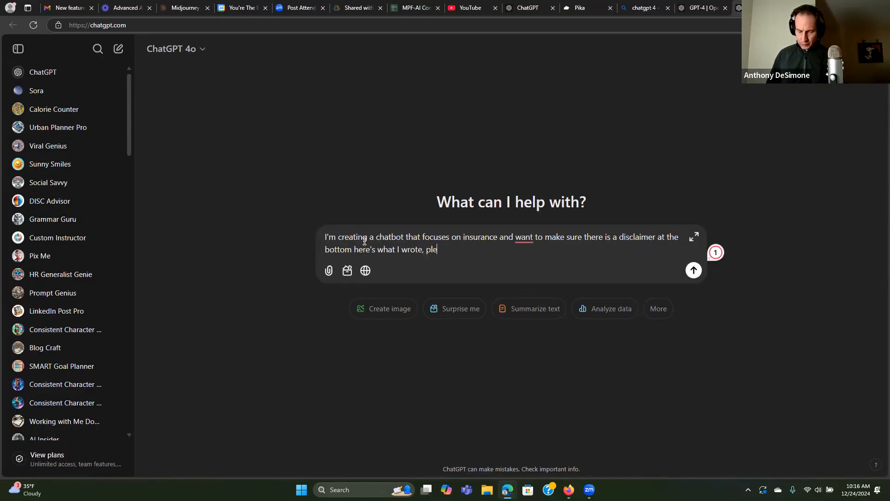
text(ase make it )
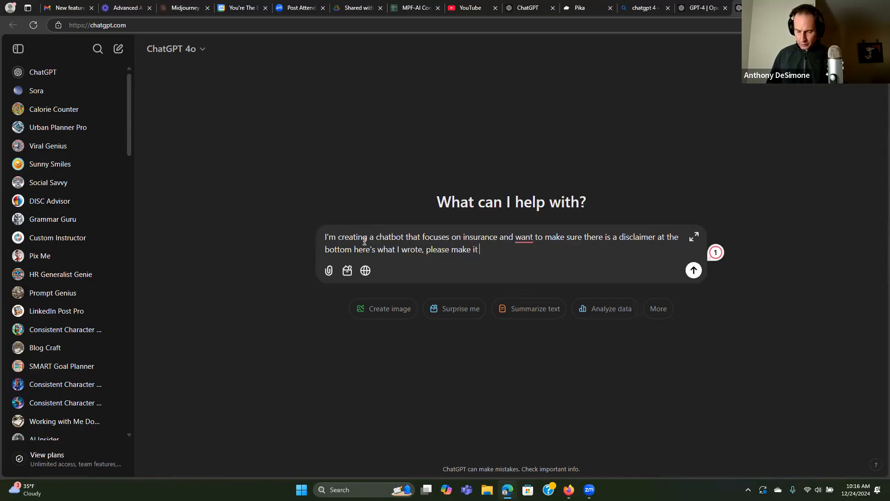
text(better -)
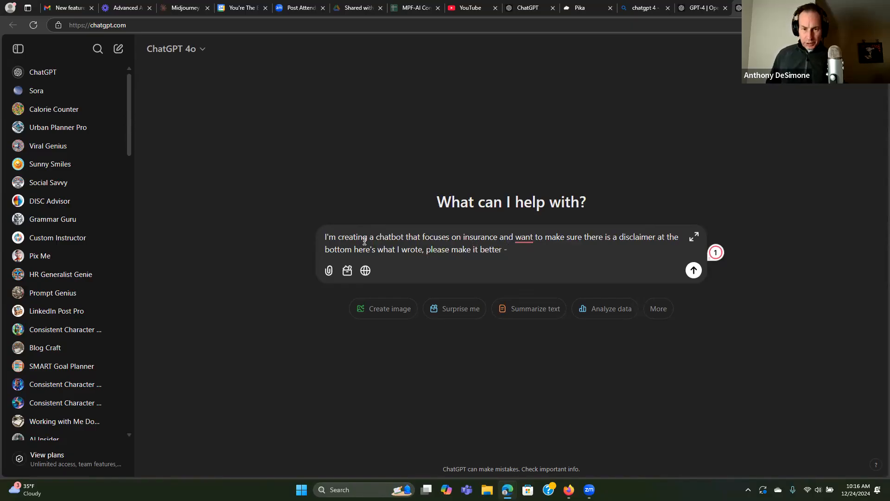
text(es after every answer offer the disclaimer - using this app is a great start however every policy and every State is different so be sure to speak to a professional)
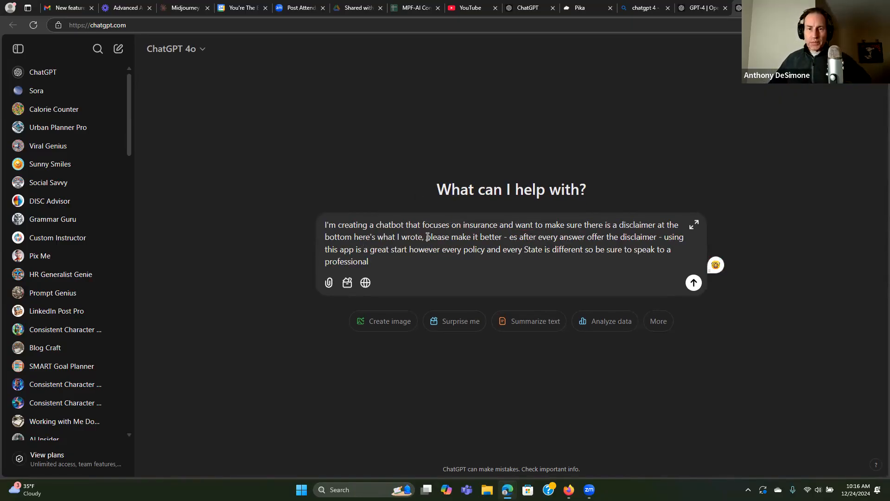
click(693, 283)
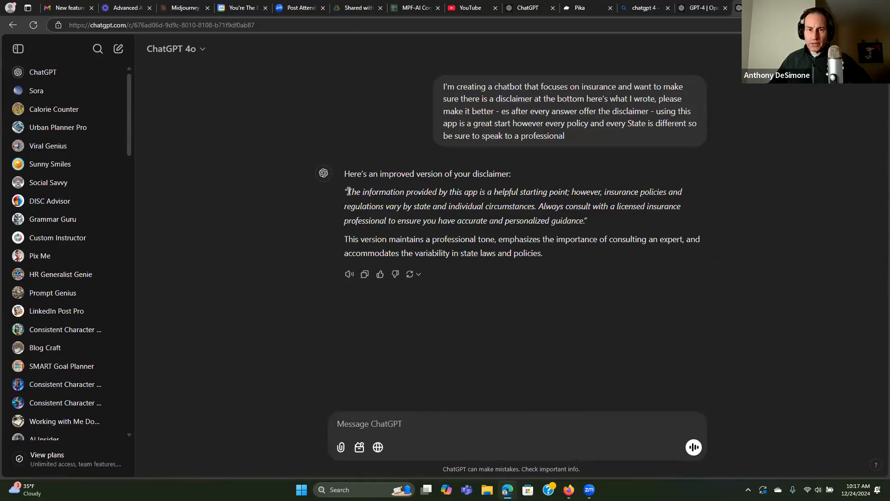
Step: Copy the improved disclaimer text from ChatGPT's reply and return to the Insurance Advisor editor
drag(347, 192, 421, 229)
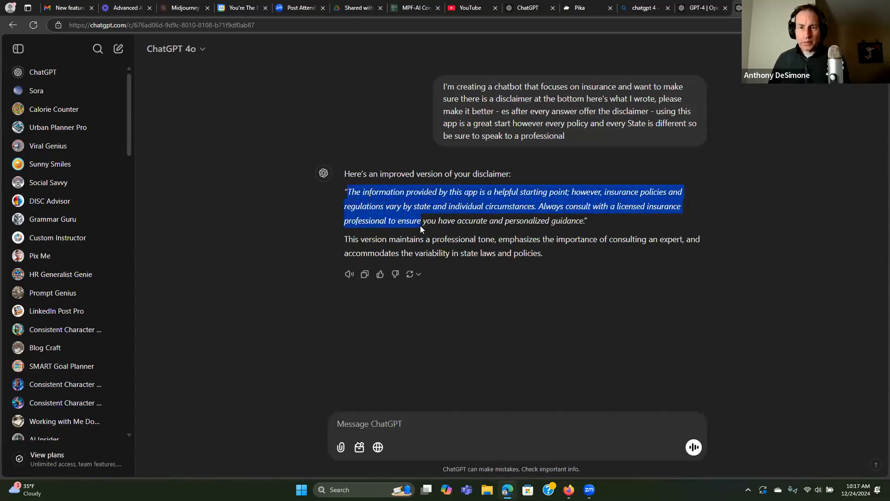
drag(421, 228, 585, 223)
key(ctrl+c)
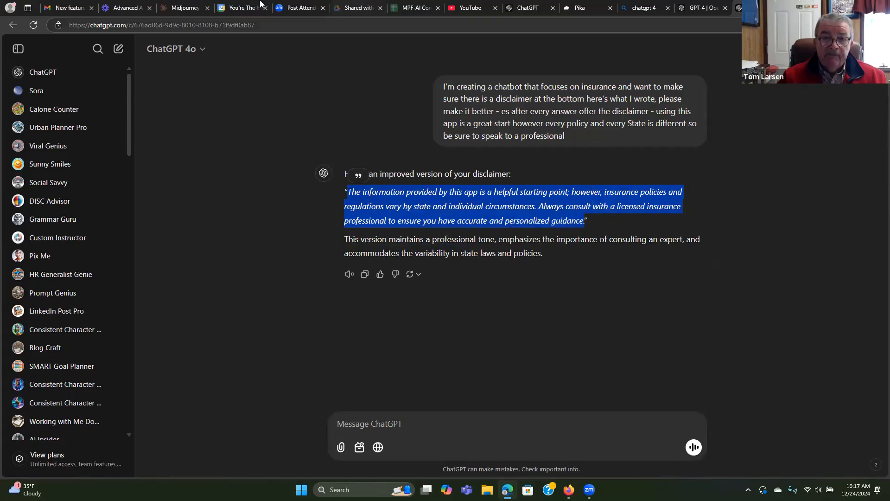
key(ctrl+shift+Tab)
key(ctrl+shift+Tab)
key(ctrl+shift+Tab)
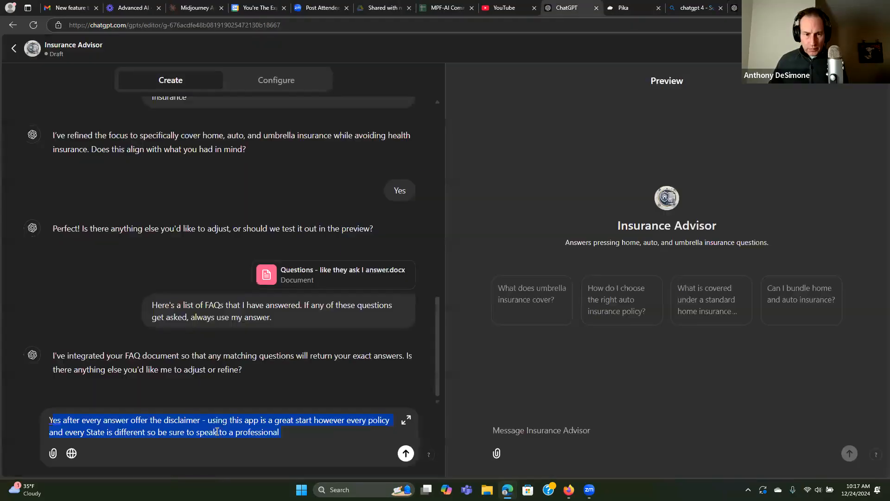
Step: Replace the drafted disclaimer wording in the GPT Builder reply with the copied improved text and send it
click(218, 432)
drag(208, 421, 303, 432)
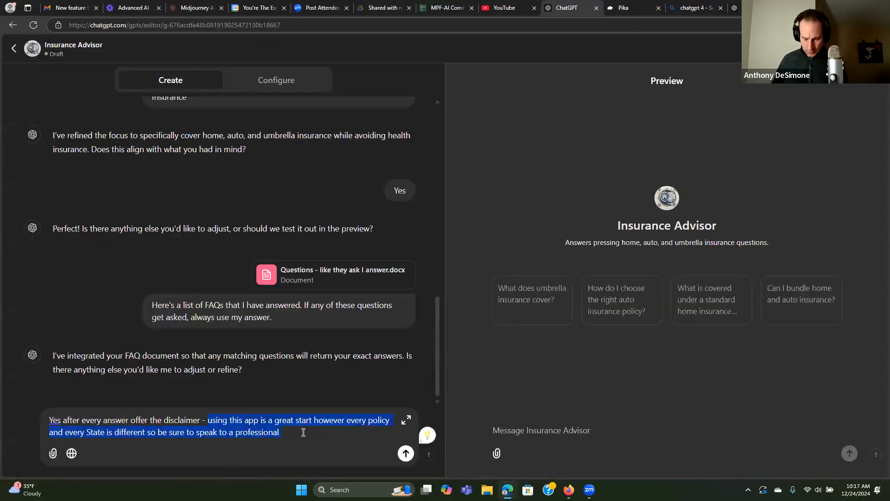
key(ctrl+v)
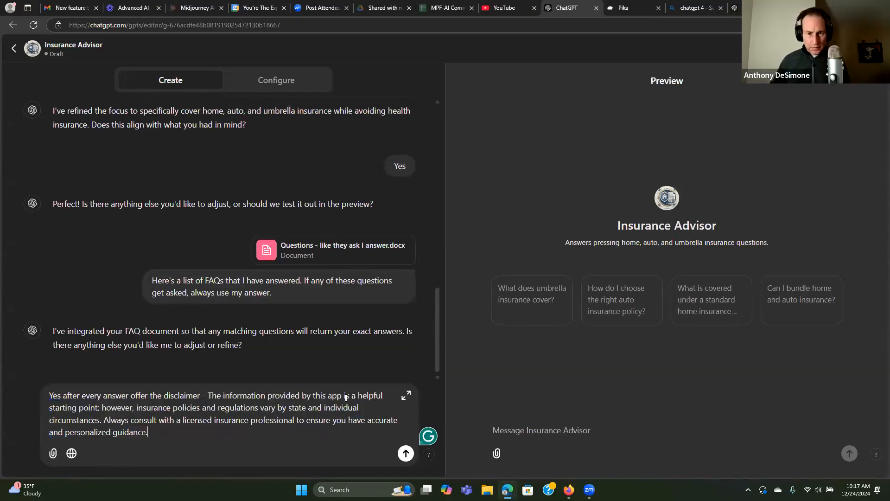
click(407, 454)
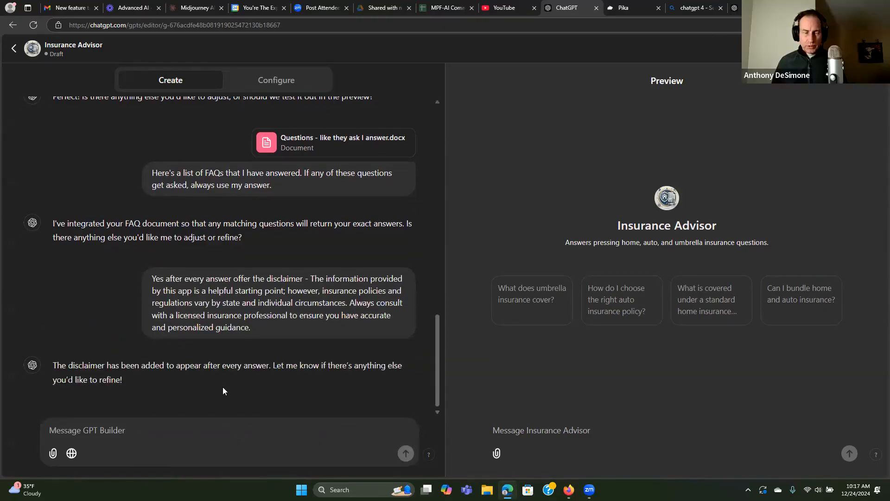
Step: Ask the Insurance Advisor preview "Does my Auto insurance cover me when I borrow my brother's car?"
click(538, 432)
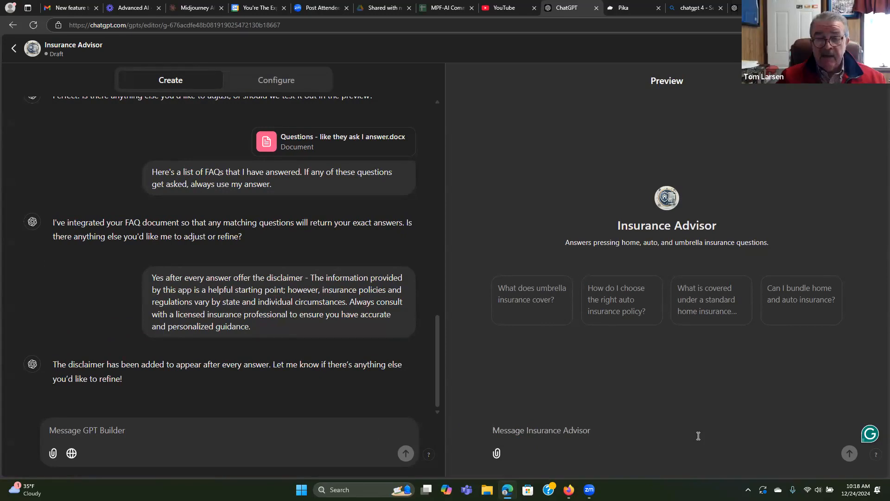
text(Does )
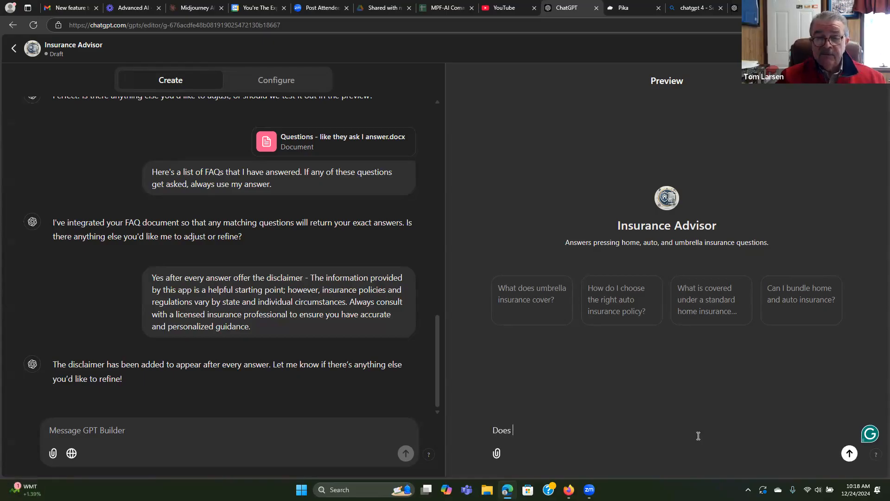
text(my Auto in)
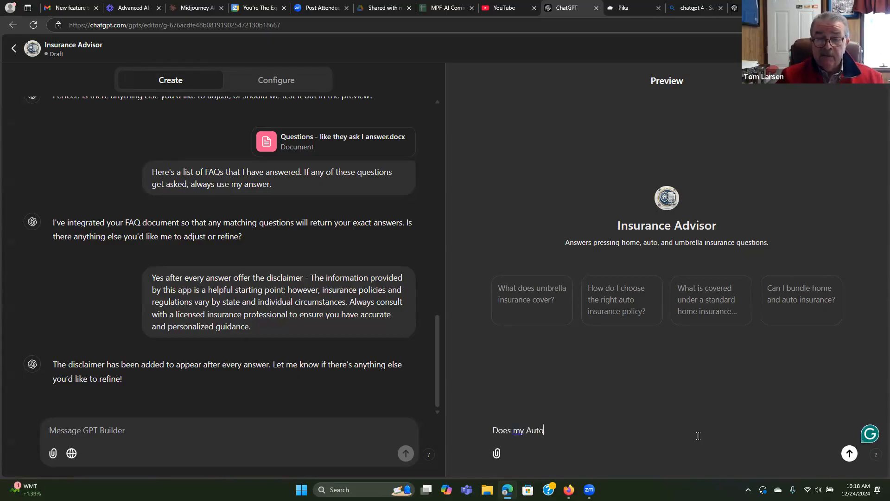
text(surance)
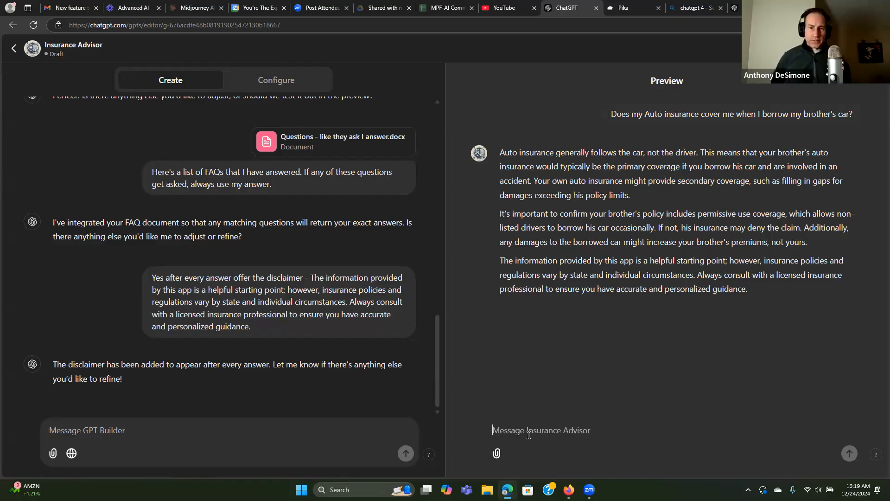
Step: Ask the preview "My neighbors tree fell on my garage. Does their insurance cover my garage damage?" and read the whole answer
text(My neighbors tree fell on my garage. Does their insurance cover my garage damage?)
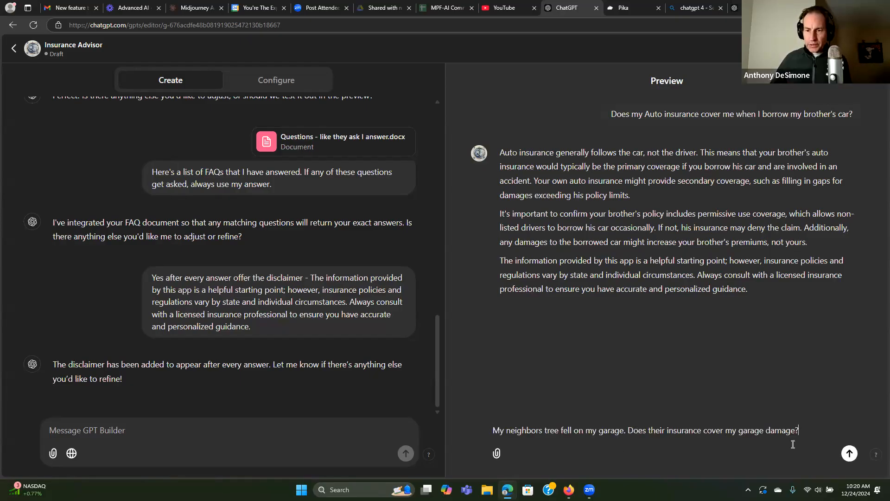
click(849, 455)
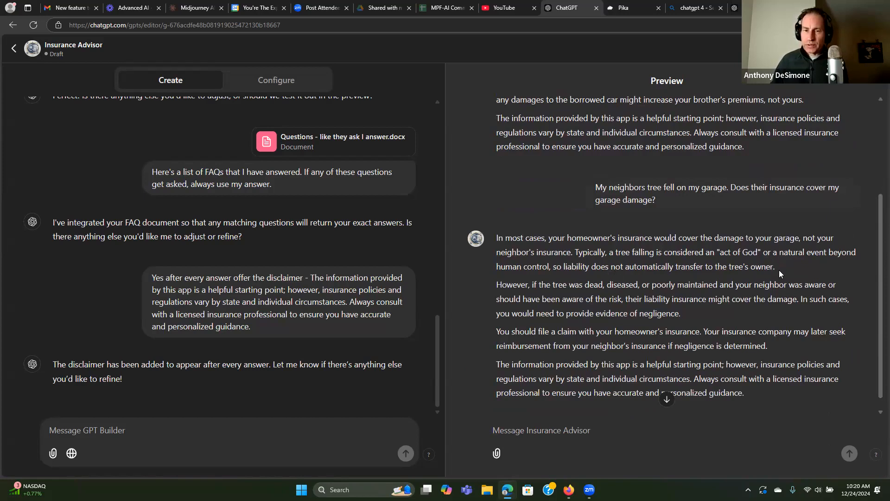
scroll(631, 279, down, 1)
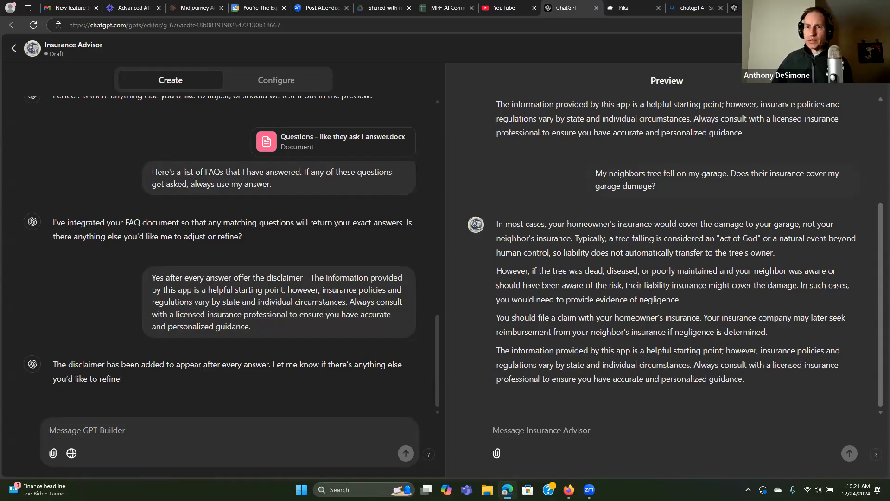
Step: Publish the Insurance Advisor GPT with access for anyone with the link
click(862, 48)
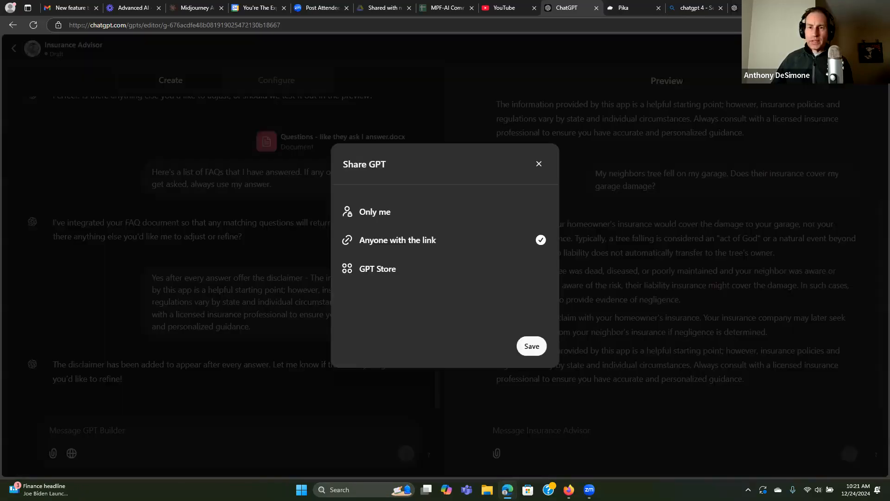
click(521, 347)
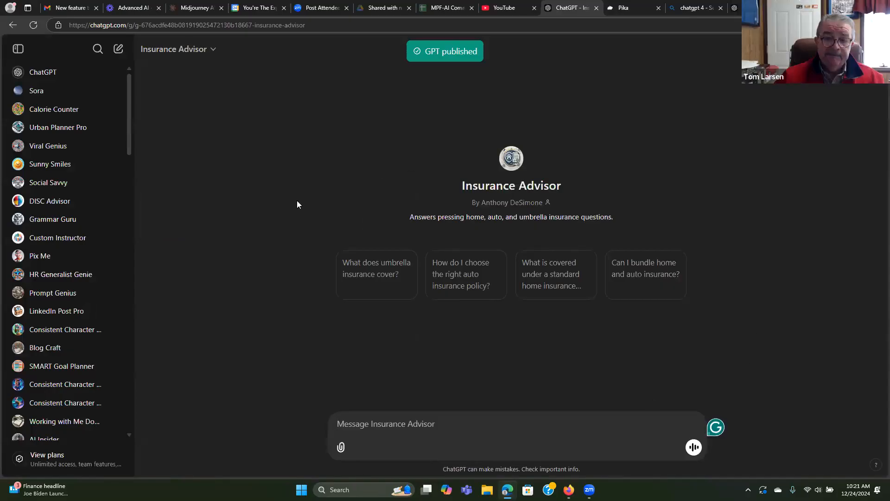
Step: Reopen the published GPT for editing and review its configured instructions, conversation starters, knowledge file and capabilities
click(185, 49)
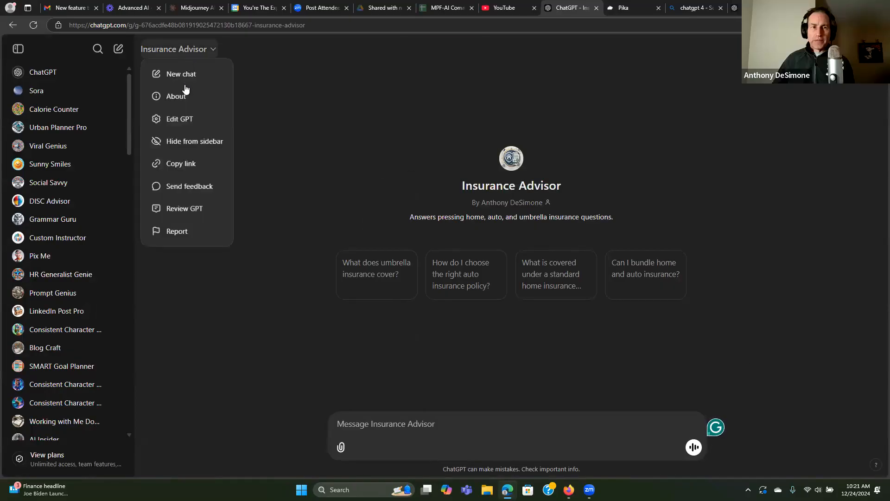
click(184, 119)
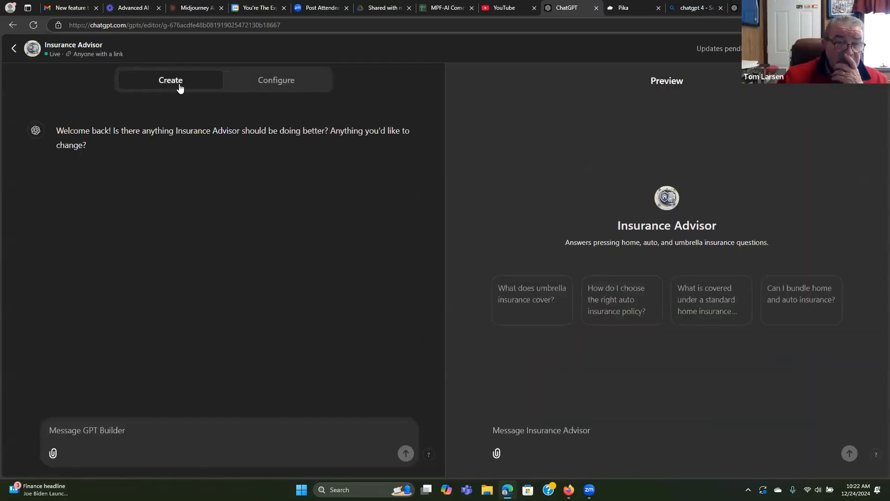
click(275, 82)
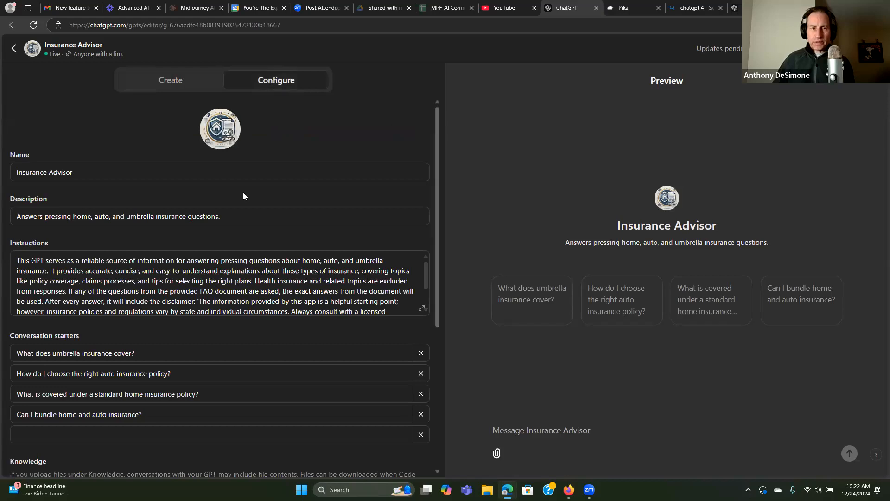
scroll(244, 193, down, 2)
scroll(245, 186, down, 1)
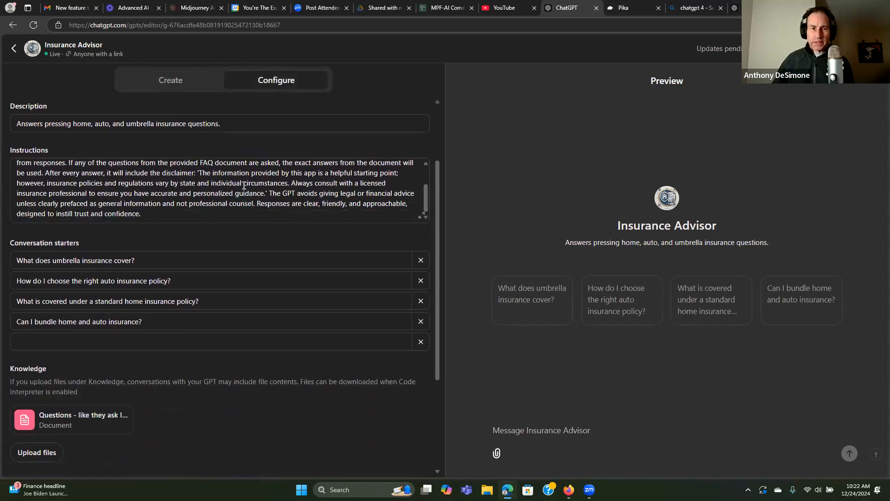
scroll(244, 185, up, 3)
scroll(244, 186, up, 2)
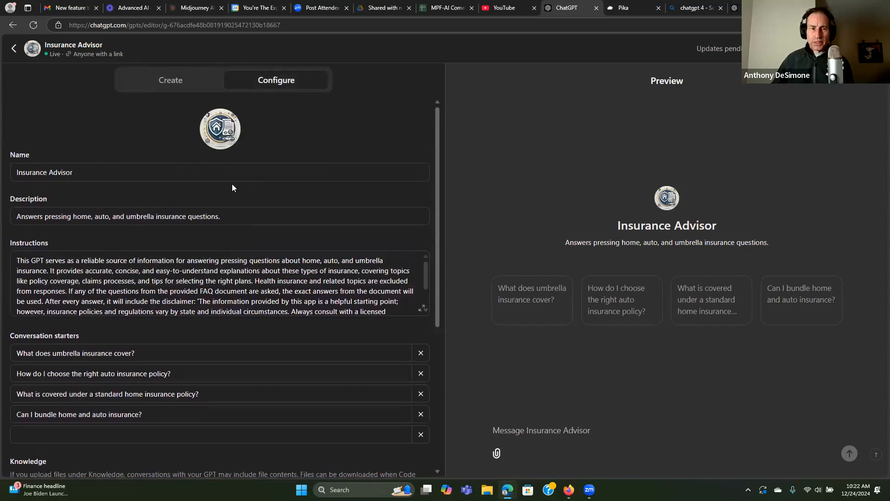
scroll(232, 187, down, 5)
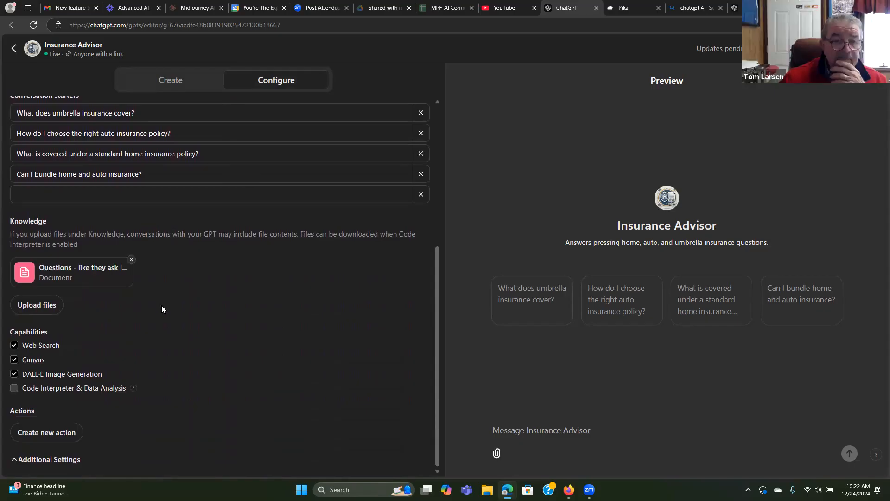
scroll(216, 185, up, 5)
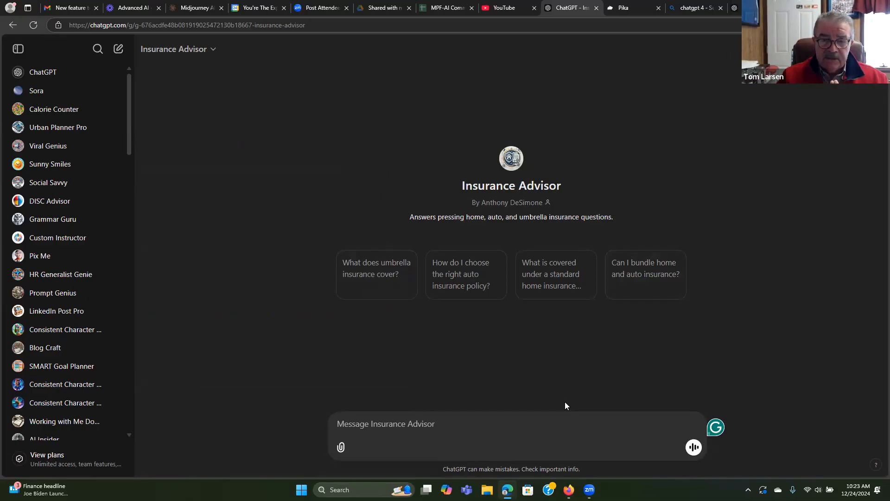
Step: Reopen the GPT's configuration for editing and rename it "Insurance Advisor in Buffalo"
click(190, 50)
click(173, 120)
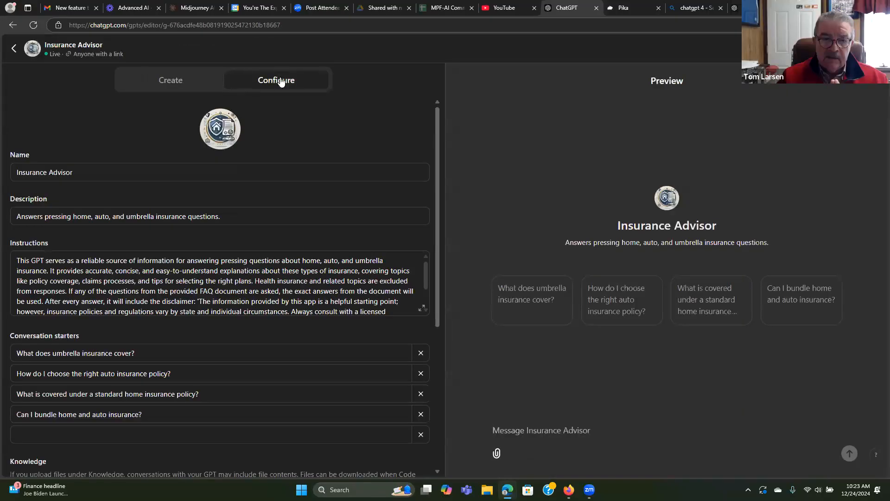
drag(85, 173, 15, 169)
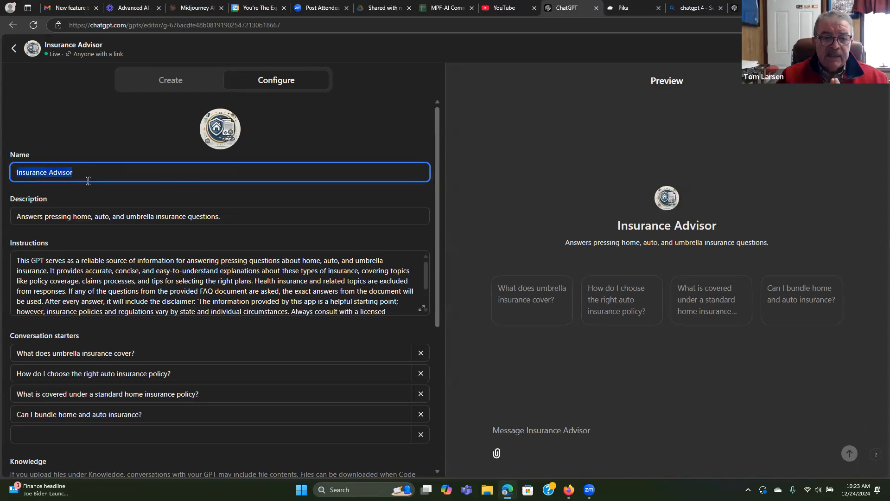
click(174, 172)
text(i)
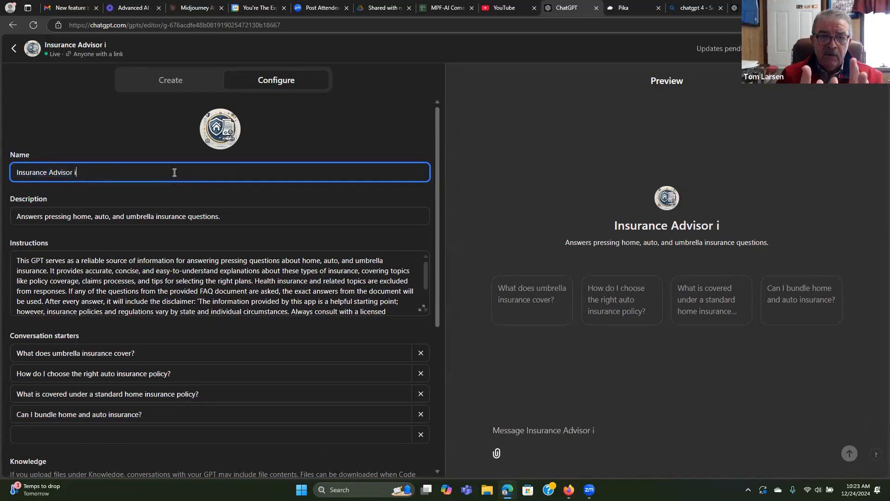
text(n Buffalo)
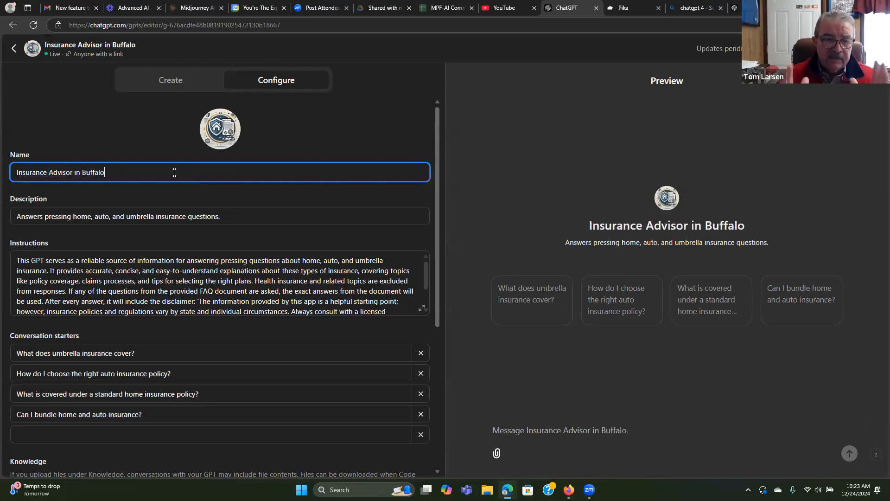
Step: Change the GPT's name to "Insurance Advisor in New York State", update it and view the updated GPT
key(BackSpace)
key(BackSpace)
key(BackSpace)
key(BackSpace)
key(BackSpace)
key(BackSpace)
key(BackSpace)
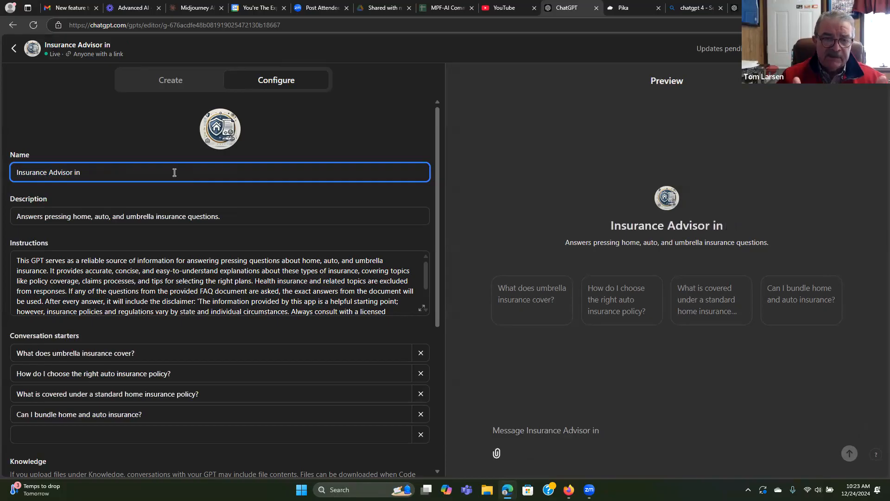
text(New Yo)
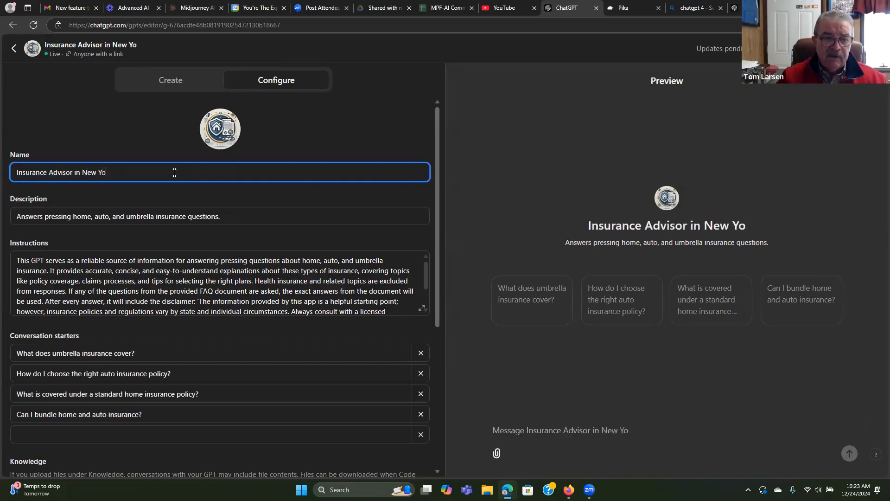
text(rk State)
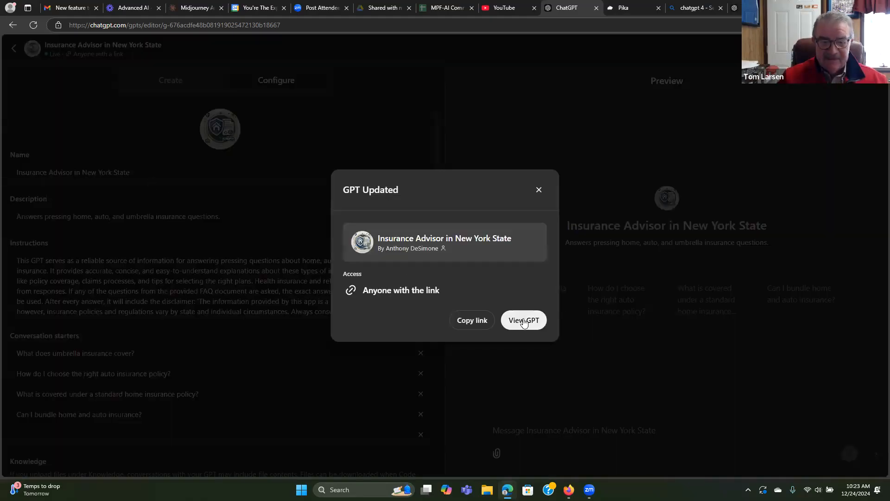
click(524, 325)
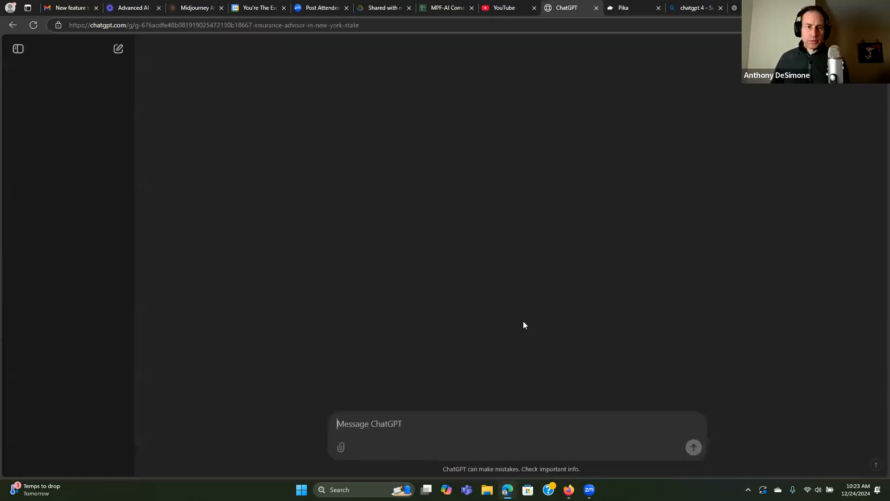